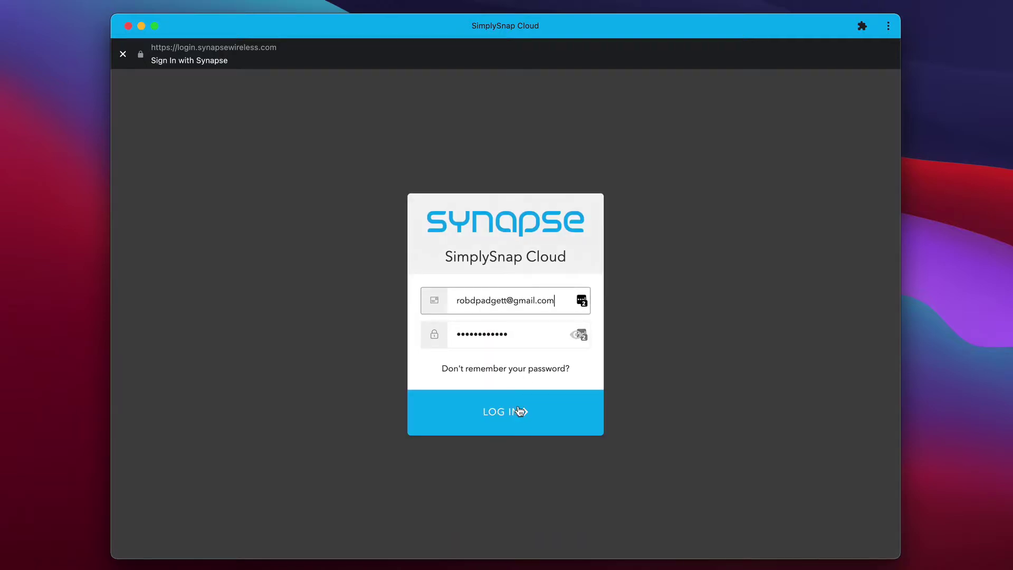
Log in with the filled-in account credentials, then choose the facility's site from the site list and enter it.
left_click(520, 409)
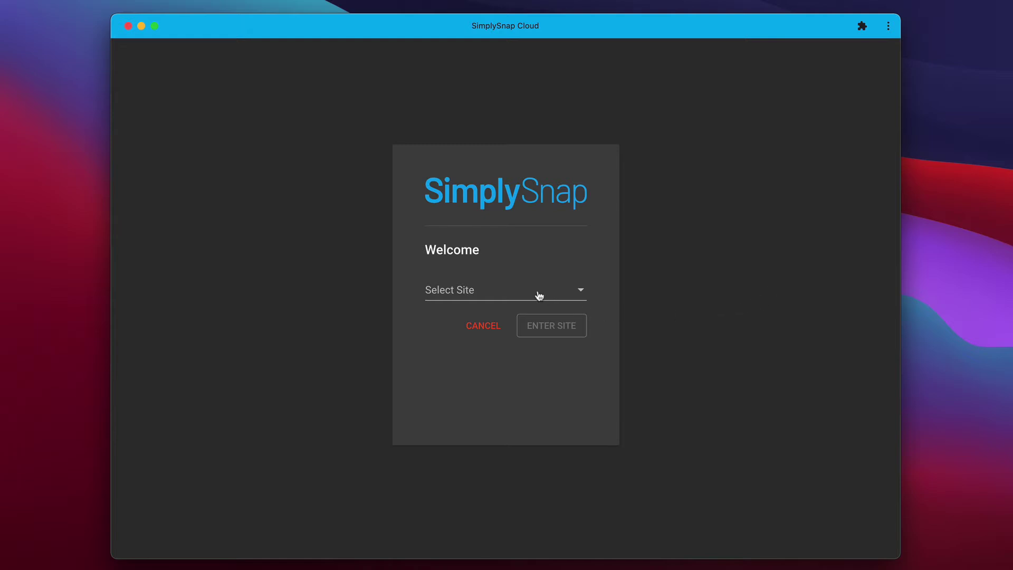
left_click(539, 295)
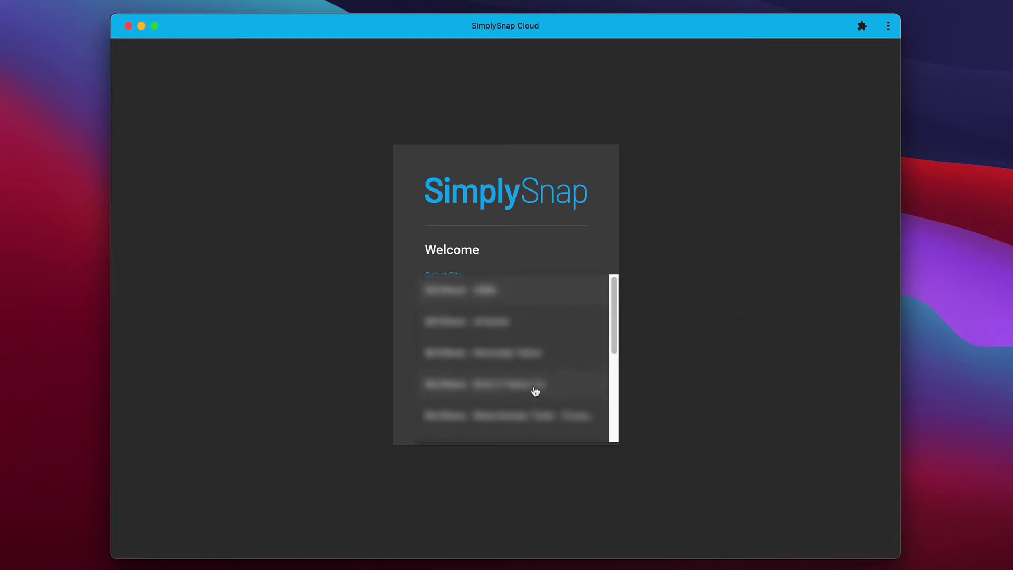
scroll(535, 391, "down", 5)
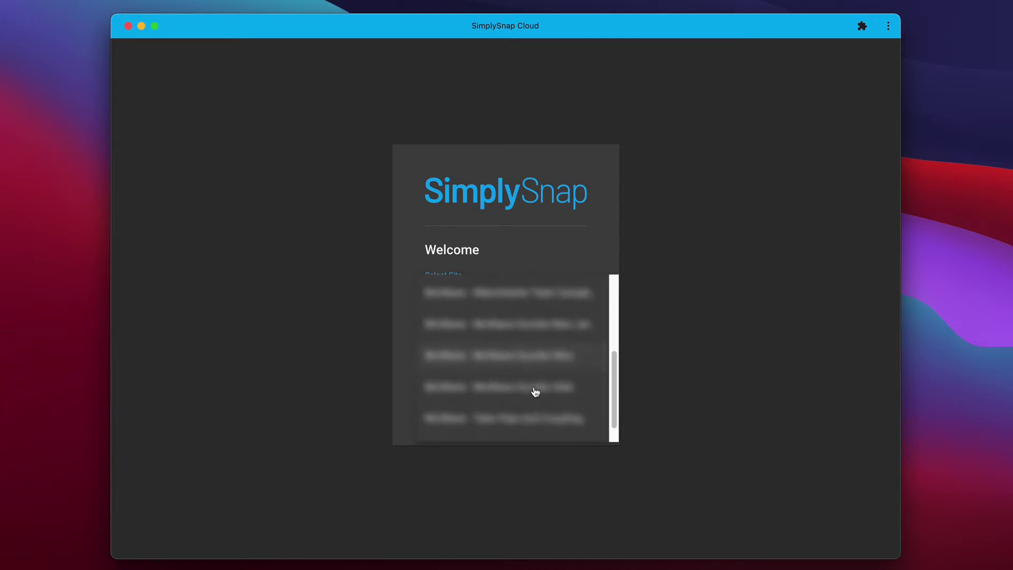
left_click(527, 417)
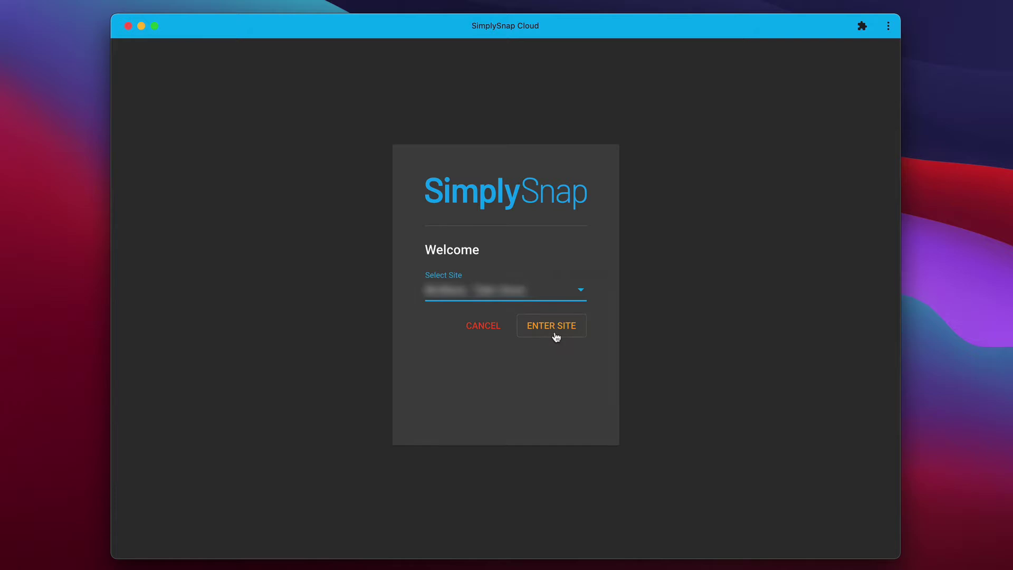
left_click(553, 327)
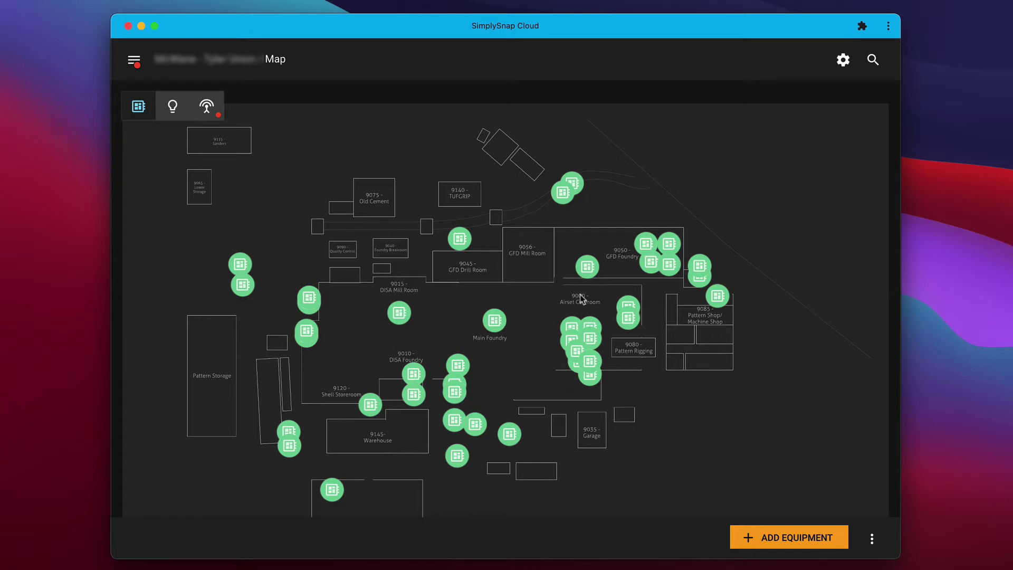
View the equipment details of the Main Circuit Breaker and the neighbouring GFD Mains on the map.
left_click(563, 196)
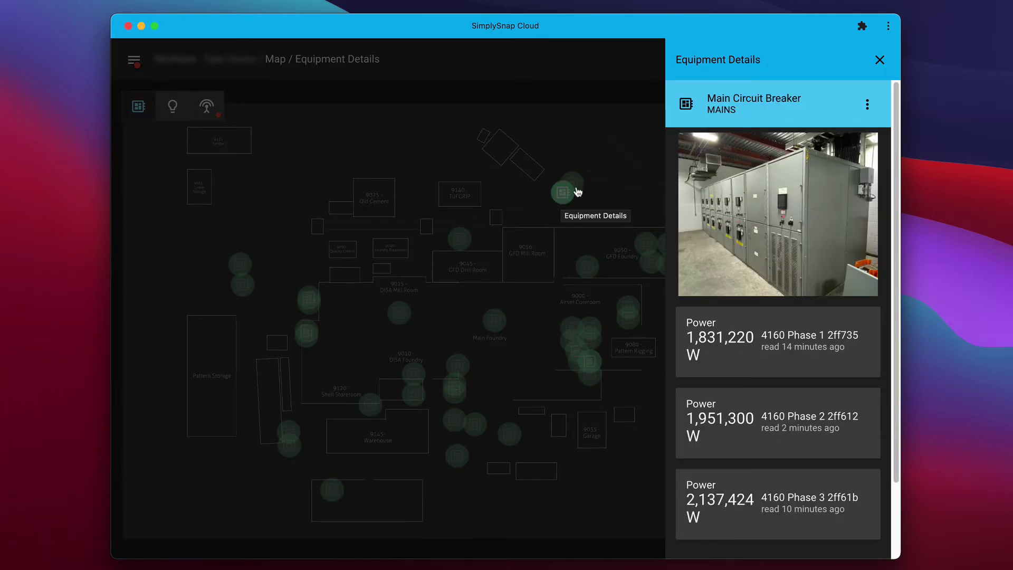
left_click(578, 187)
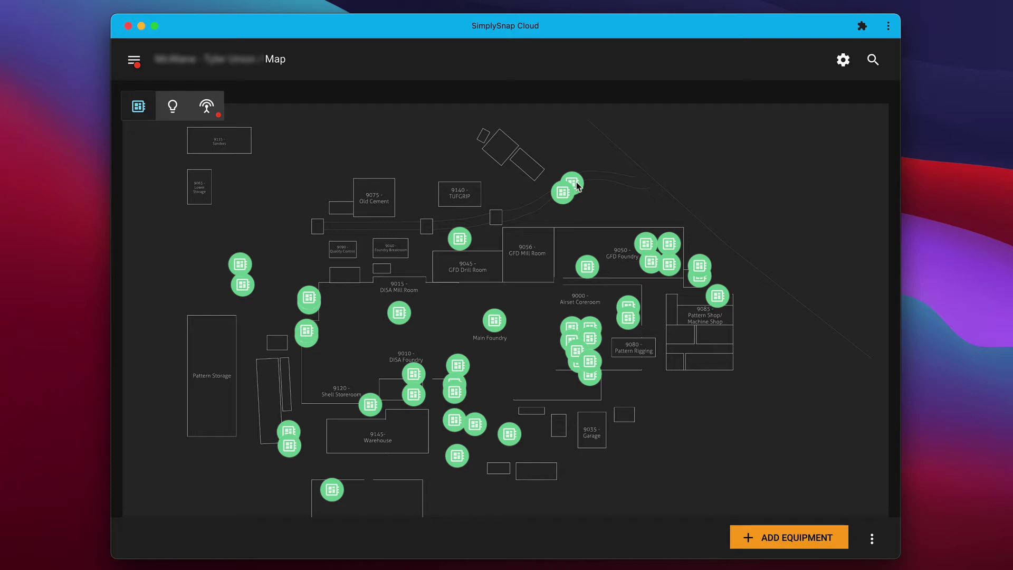
left_click(578, 186)
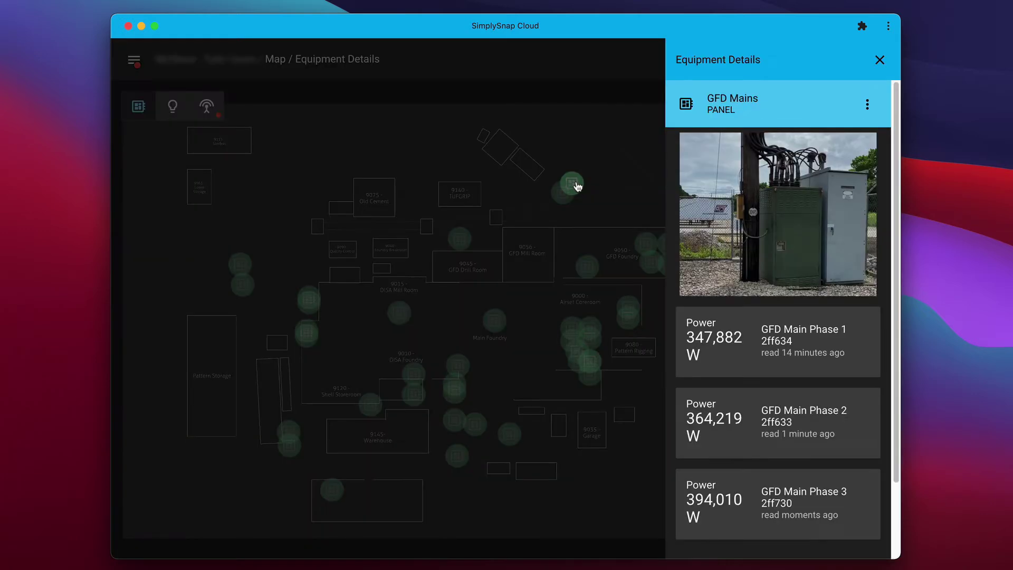
left_click(525, 226)
View the equipment details of the Flange Shop Mains and the Sand Reclaim/Warehouse mains panel.
left_click_drag(374, 346, 417, 278)
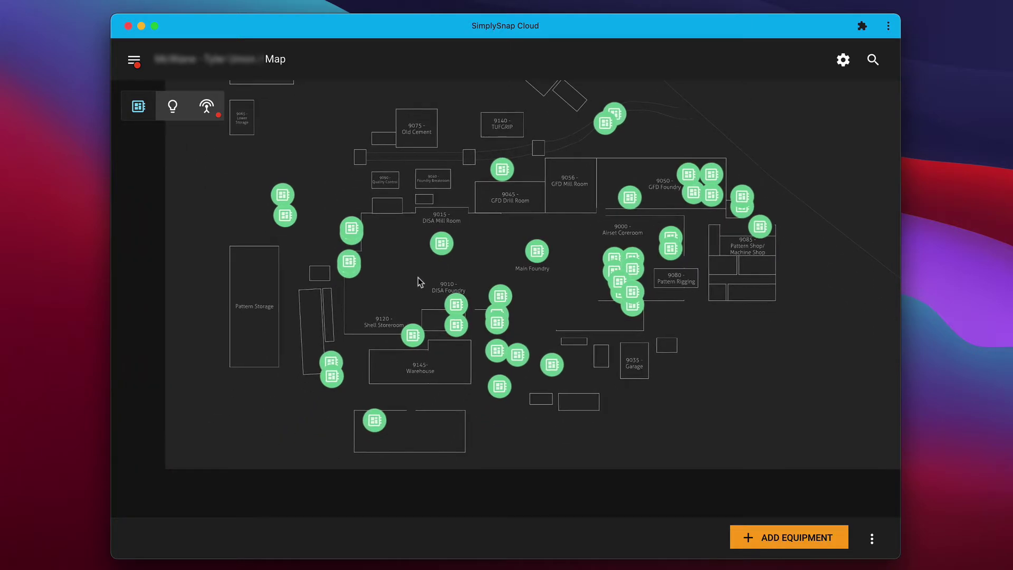
left_click(376, 423)
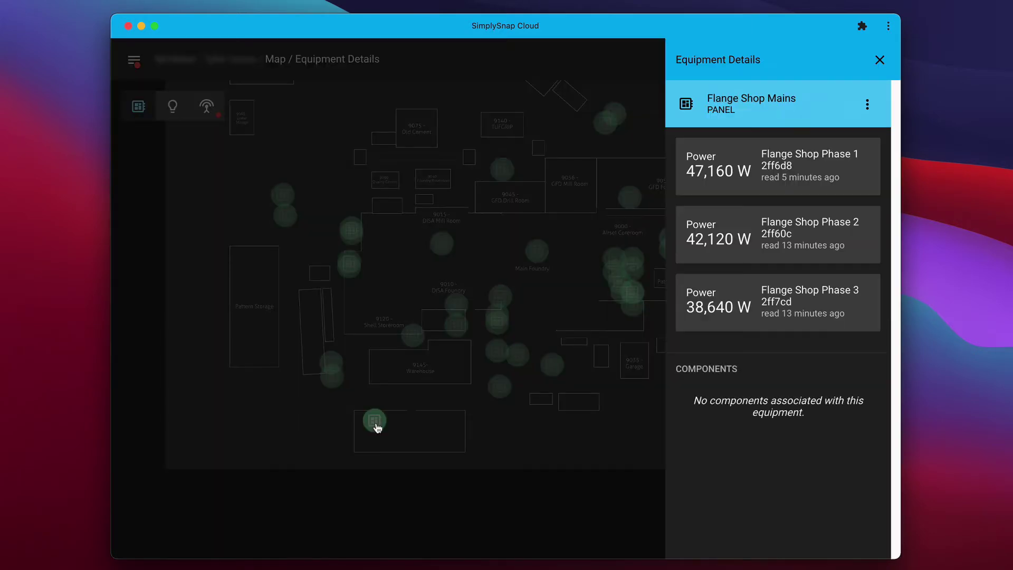
left_click(318, 411)
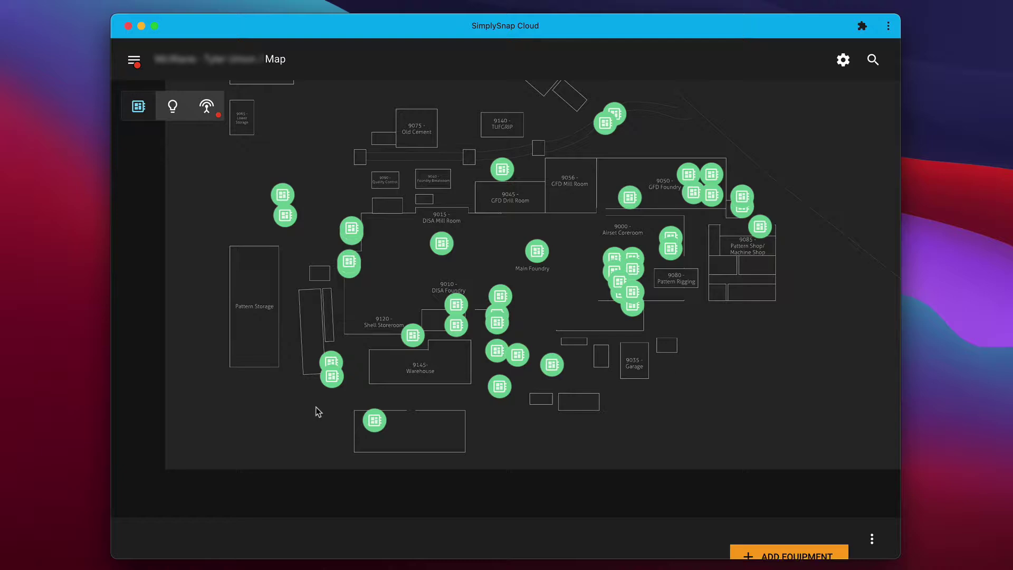
left_click(332, 378)
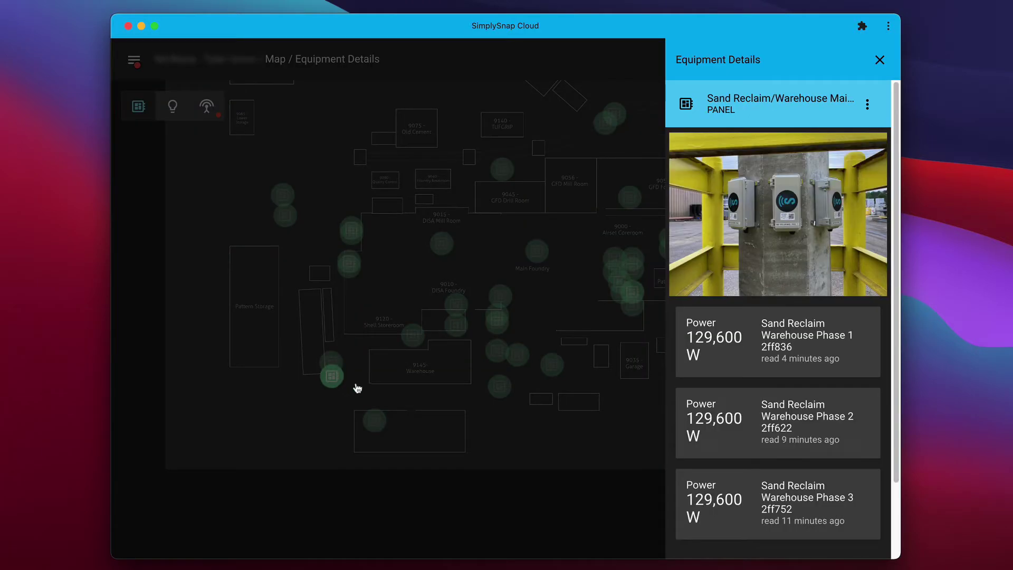
left_click(880, 60)
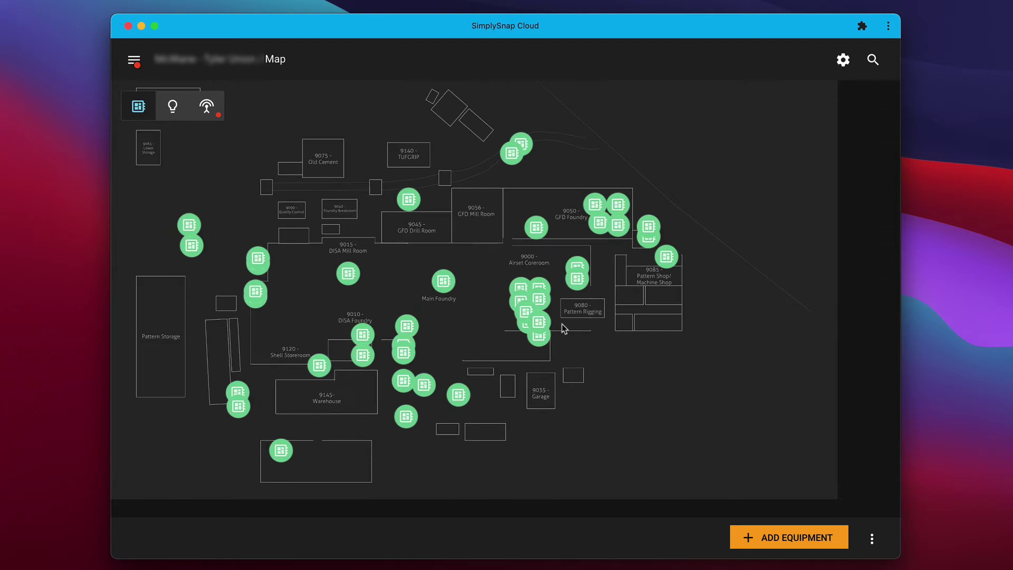
View the equipment details of the 3595 Sullair V320TS compressor below the Airset Coreroom, and close them.
scroll(564, 329, "up", 5)
left_click(521, 283)
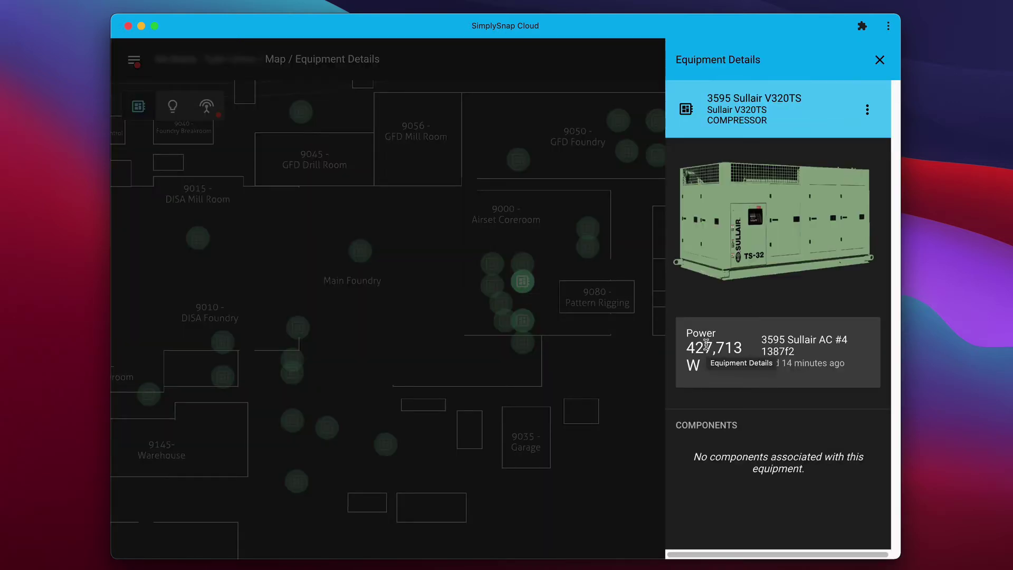
left_click(881, 61)
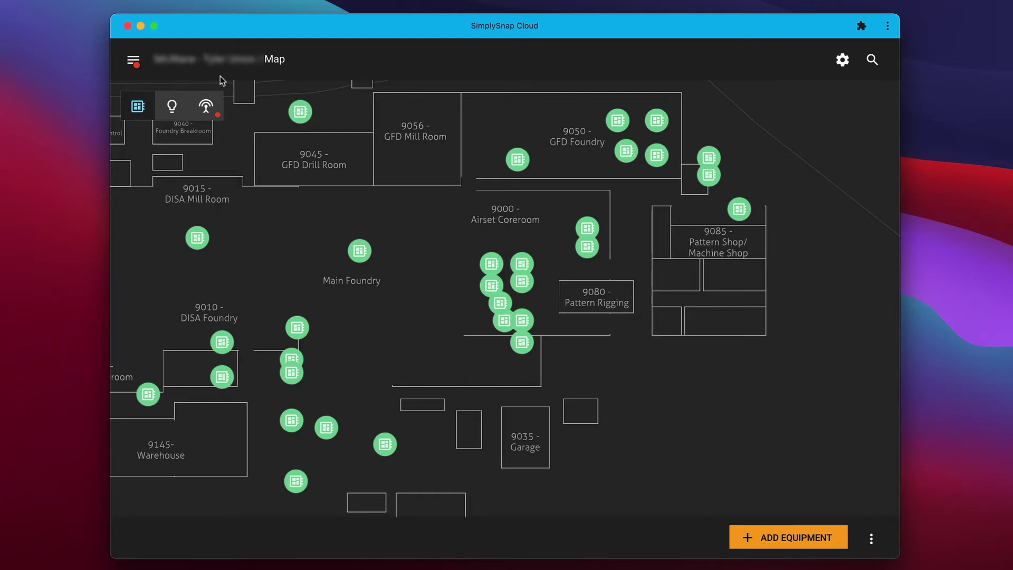
Open the site's Utility Services page.
left_click(134, 61)
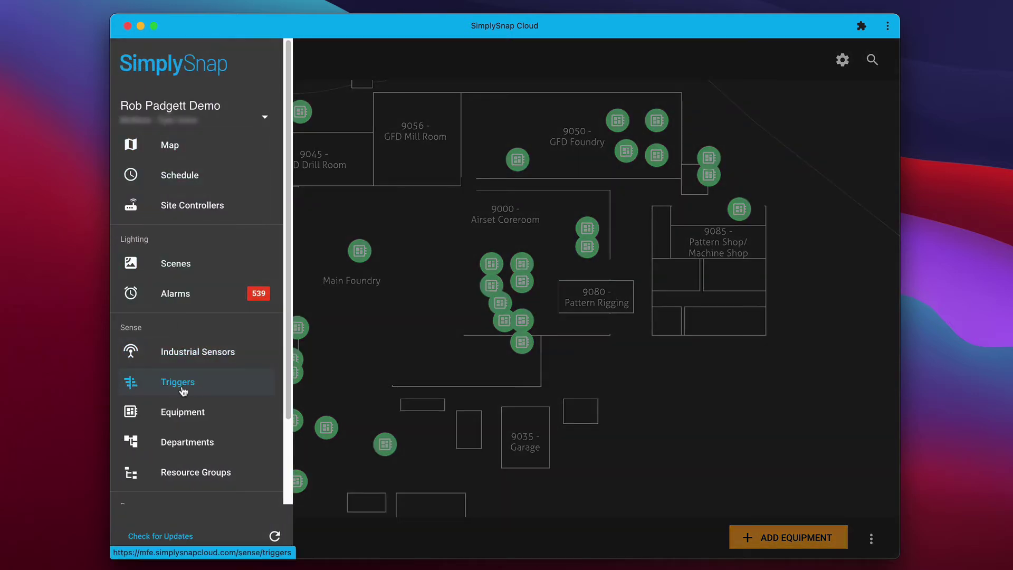
scroll(188, 447, "down", 3)
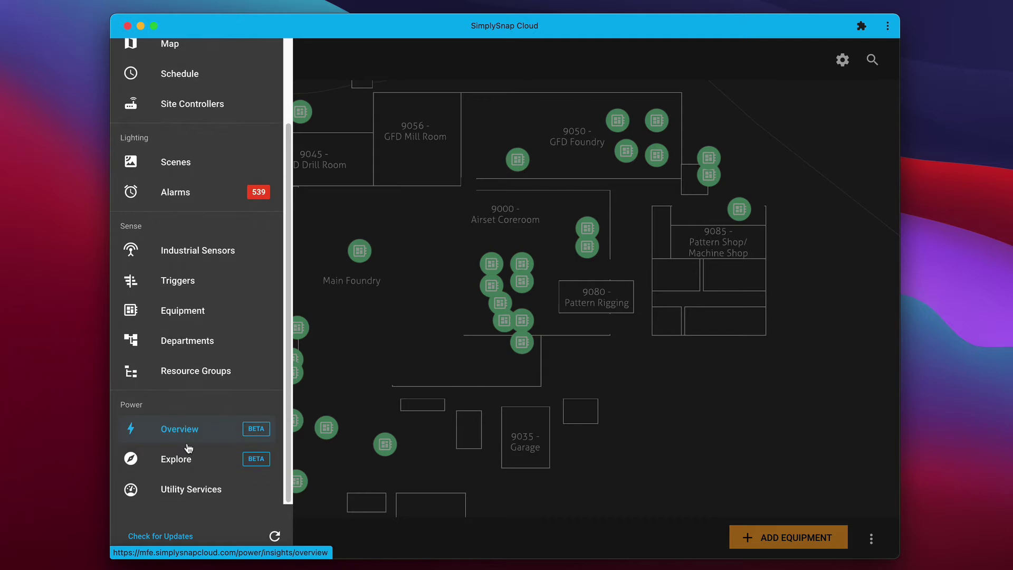
left_click(191, 489)
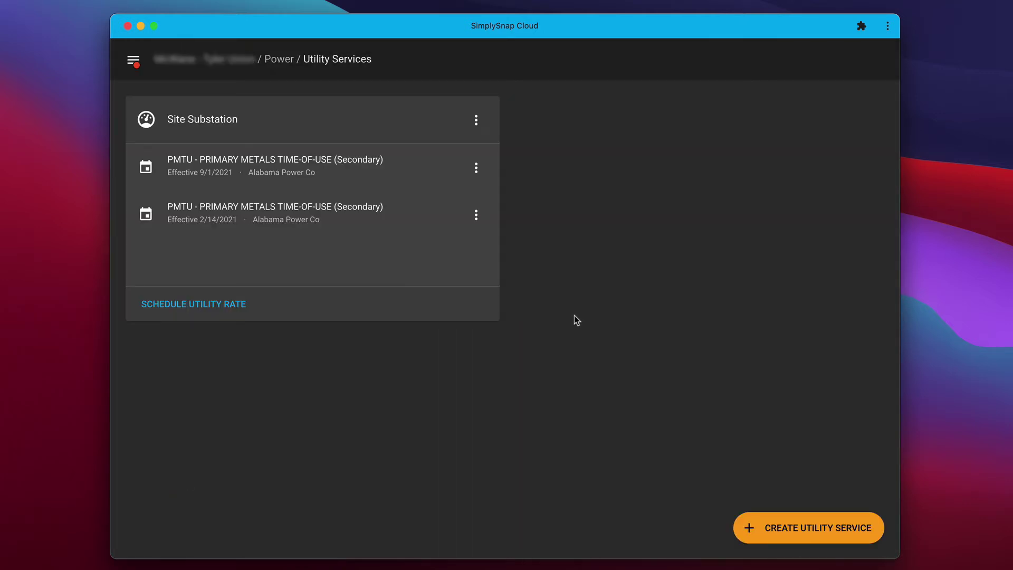
Examine the Flat Rate and Complex Rate options for scheduling a Site Substation utility rate, without saving one.
left_click(210, 303)
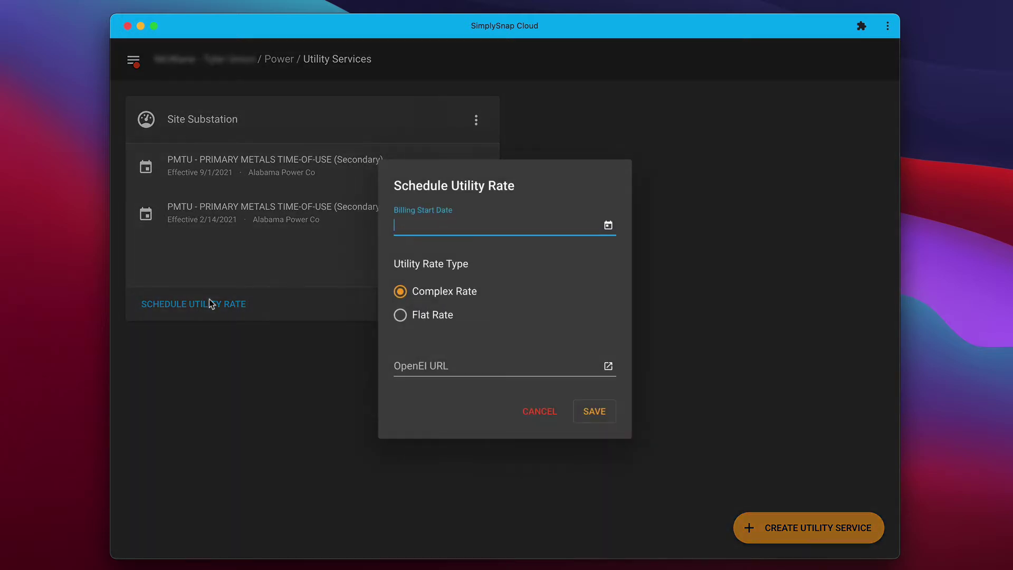
left_click(400, 314)
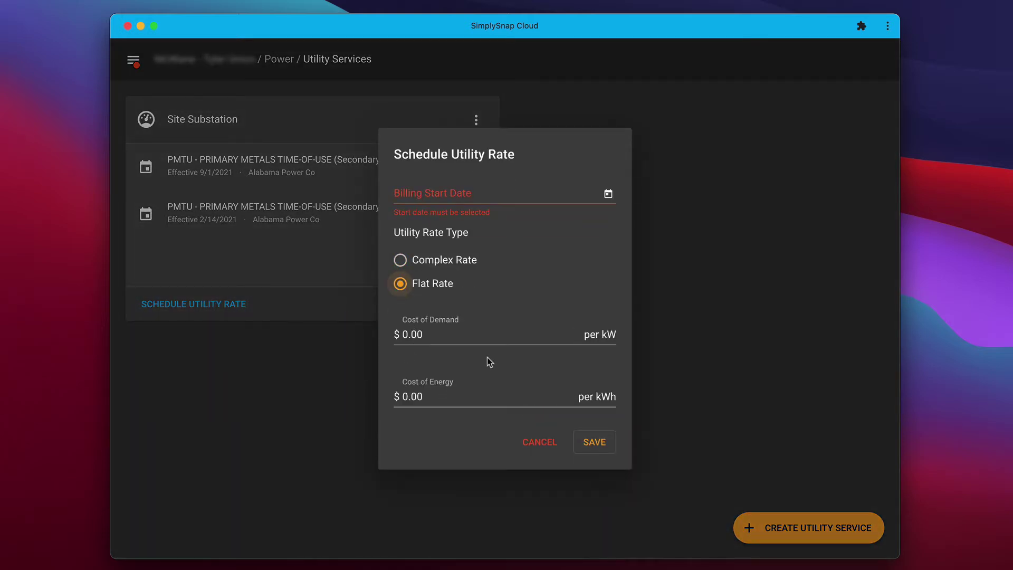
left_click(406, 262)
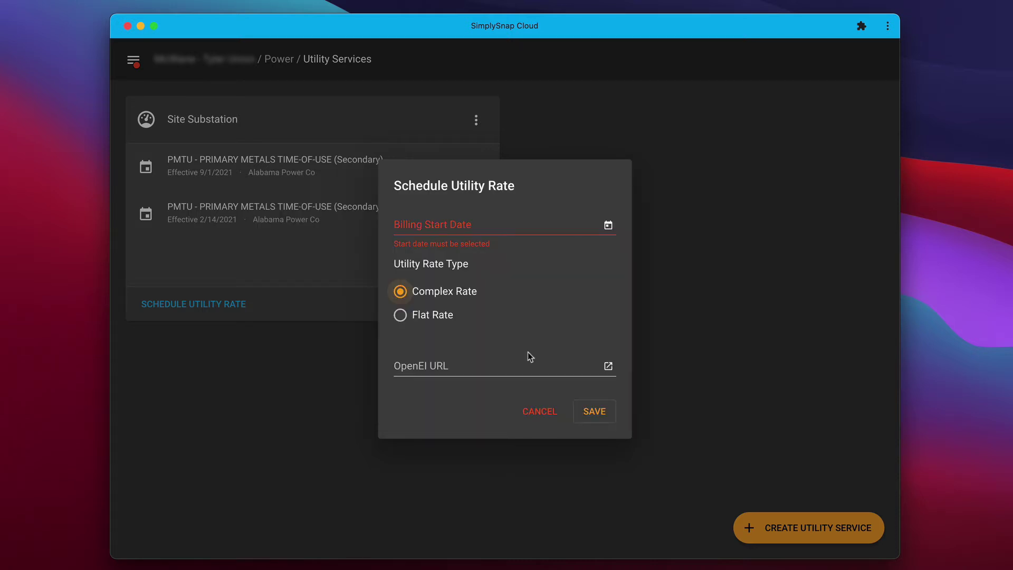
left_click(533, 413)
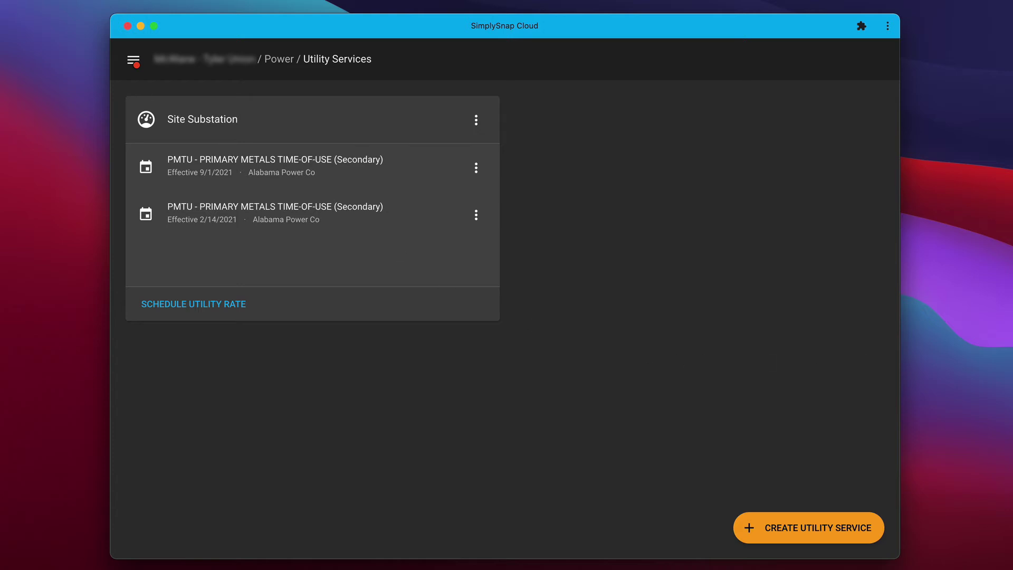
Review last week's costs in the equipment list and open the 3590 Sullair 32-350L for editing.
left_click(129, 57)
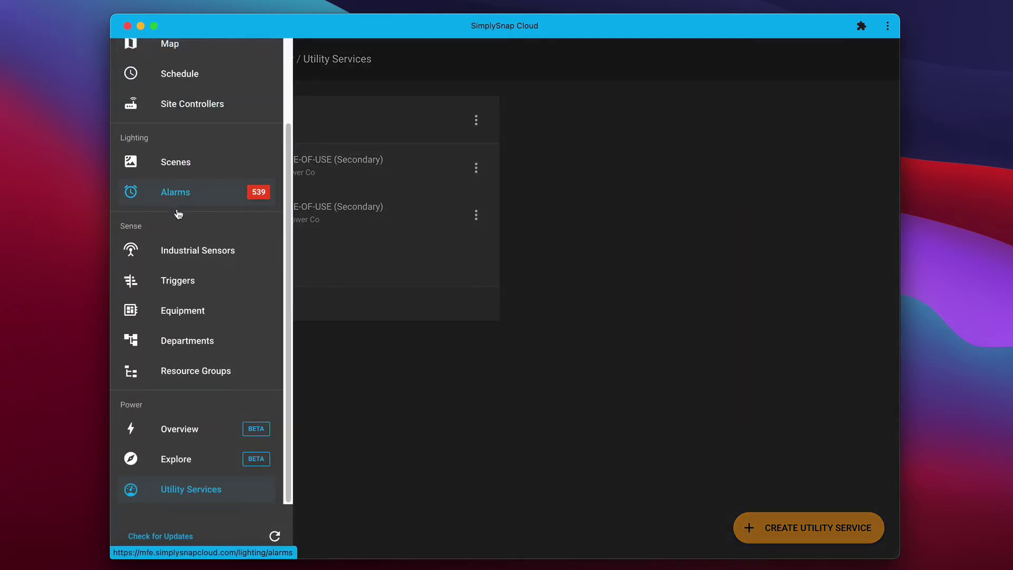
left_click(178, 311)
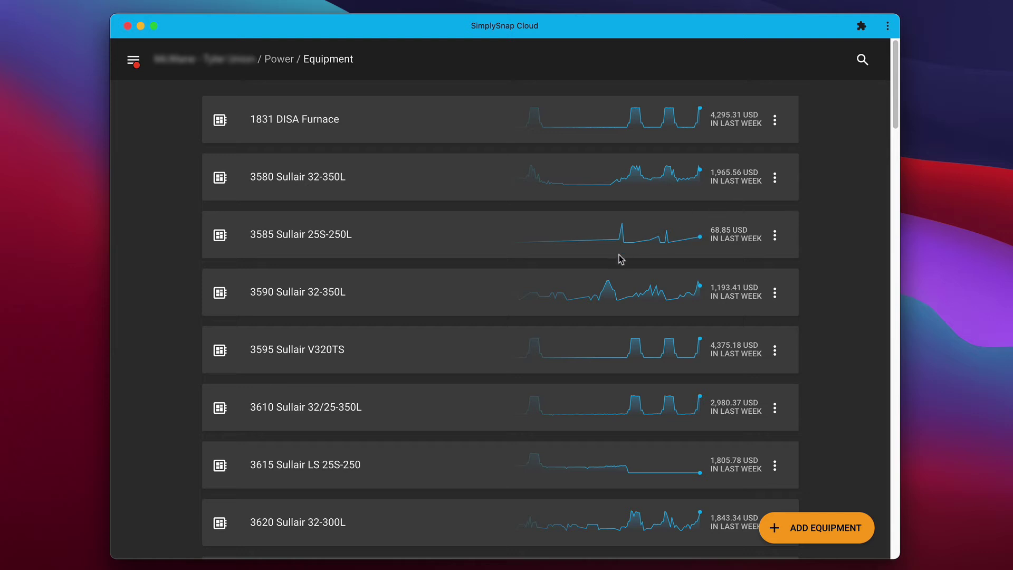
scroll(621, 258, "down", 3)
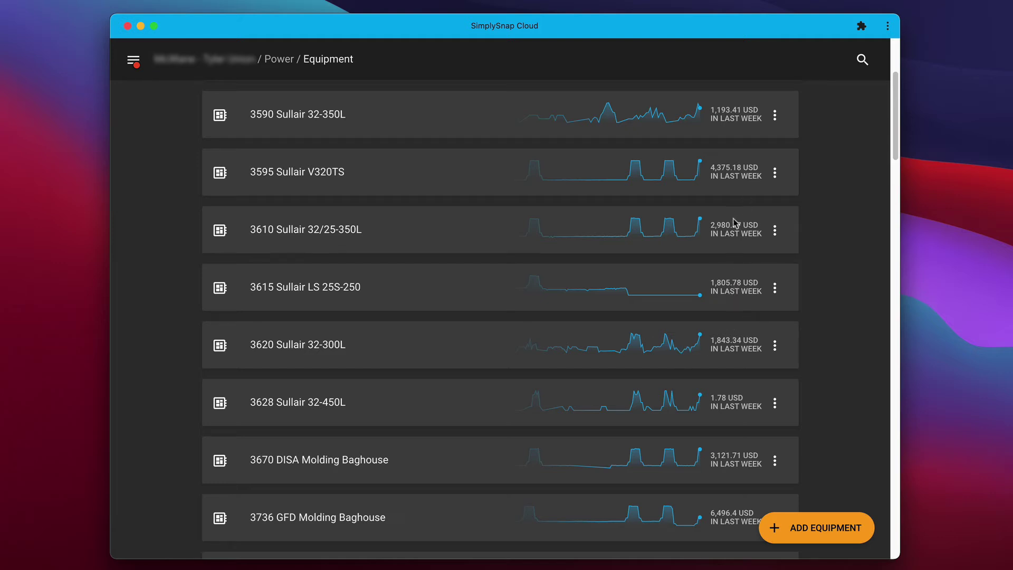
scroll(735, 224, "up", 3)
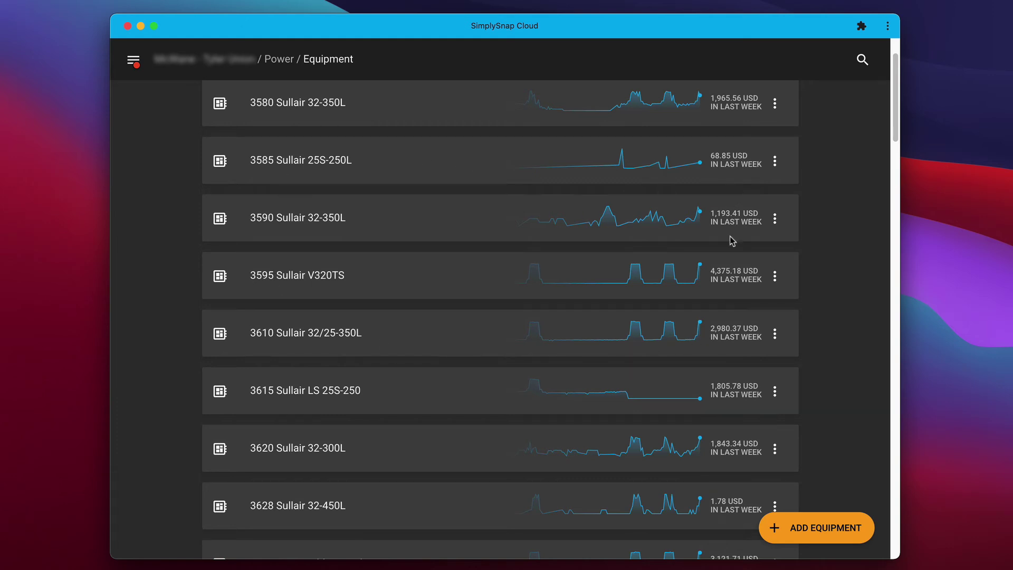
scroll(731, 238, "up", 2)
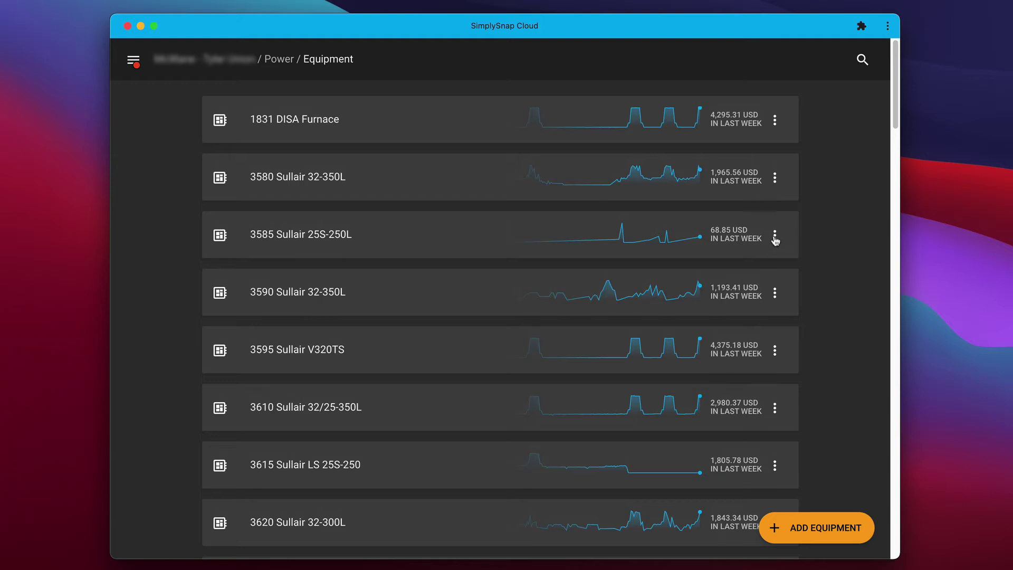
left_click(774, 293)
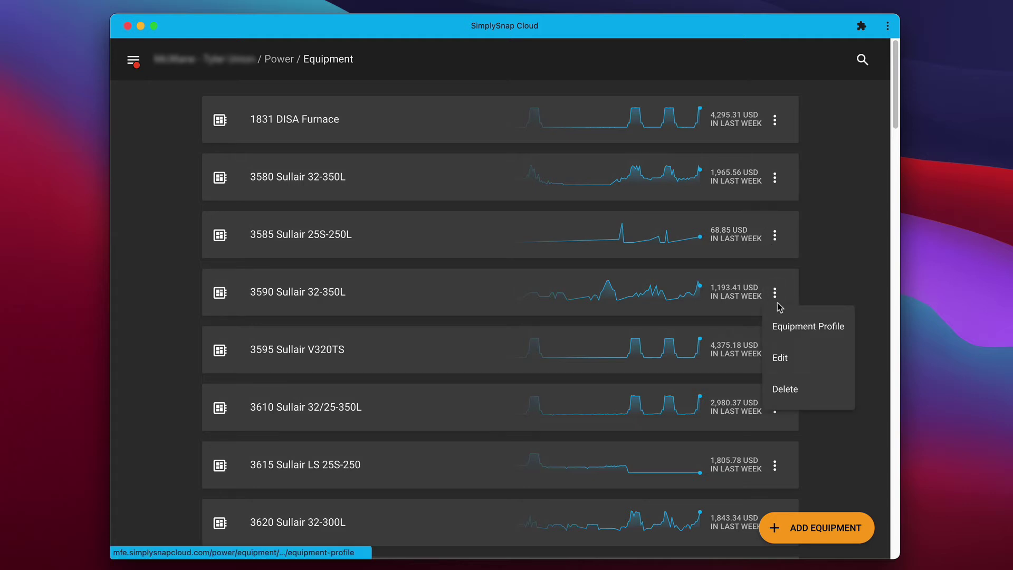
left_click(784, 354)
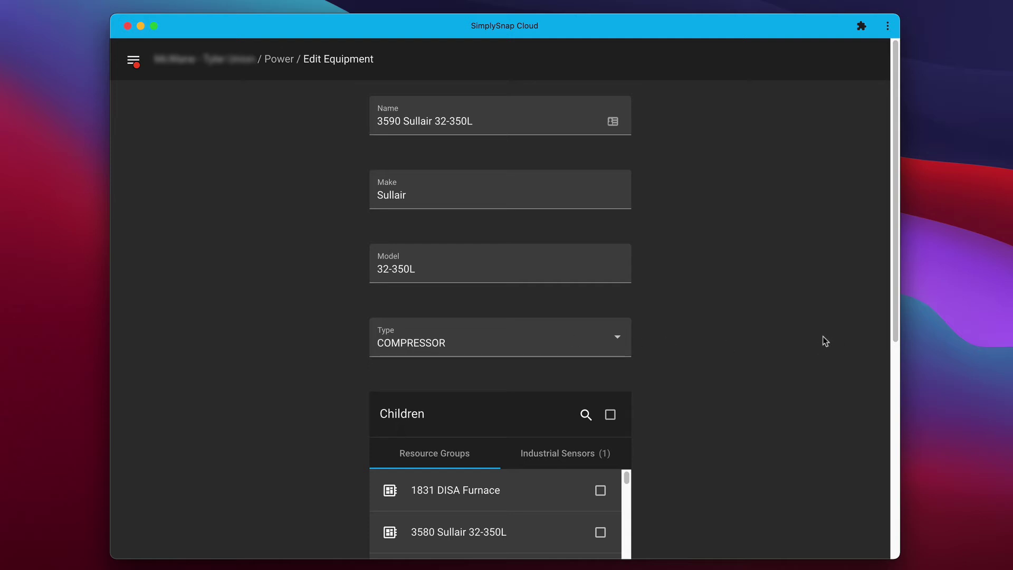
Open the GFD department for editing, review its assigned resource groups, and leave without saving.
left_click(133, 63)
left_click(182, 342)
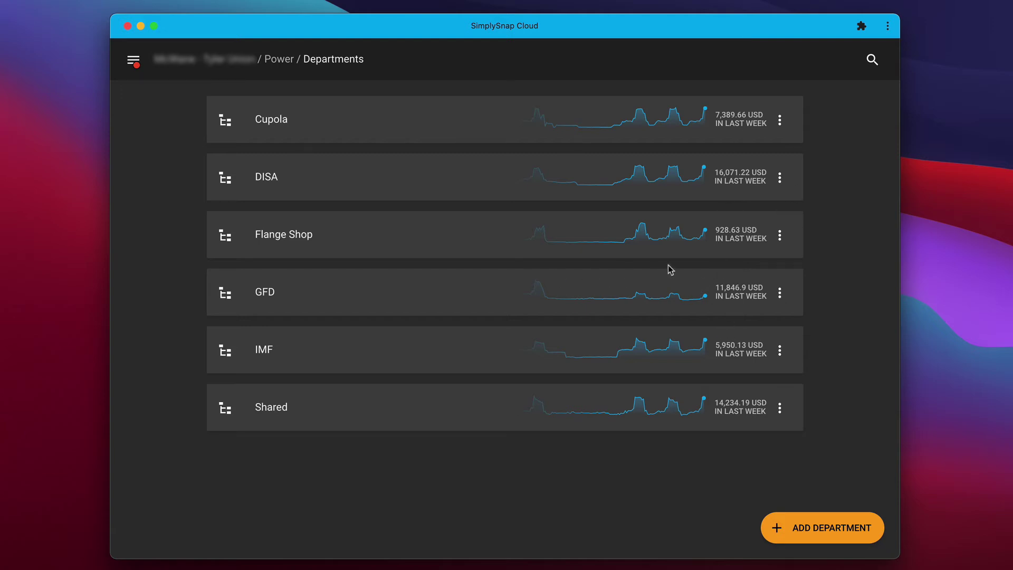
left_click(780, 293)
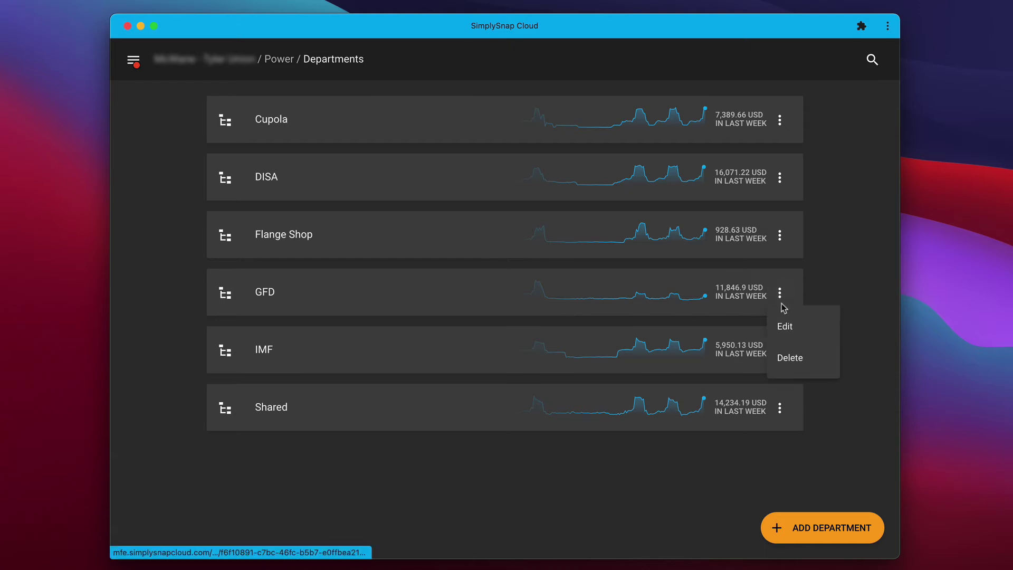
left_click(784, 325)
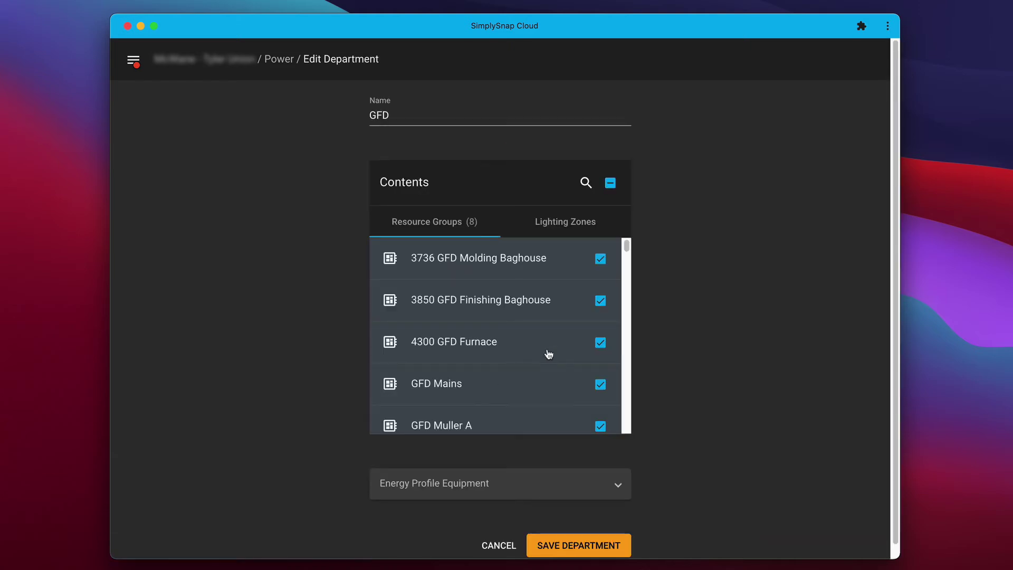
scroll(557, 372, "down", 1)
scroll(558, 372, "down", 6)
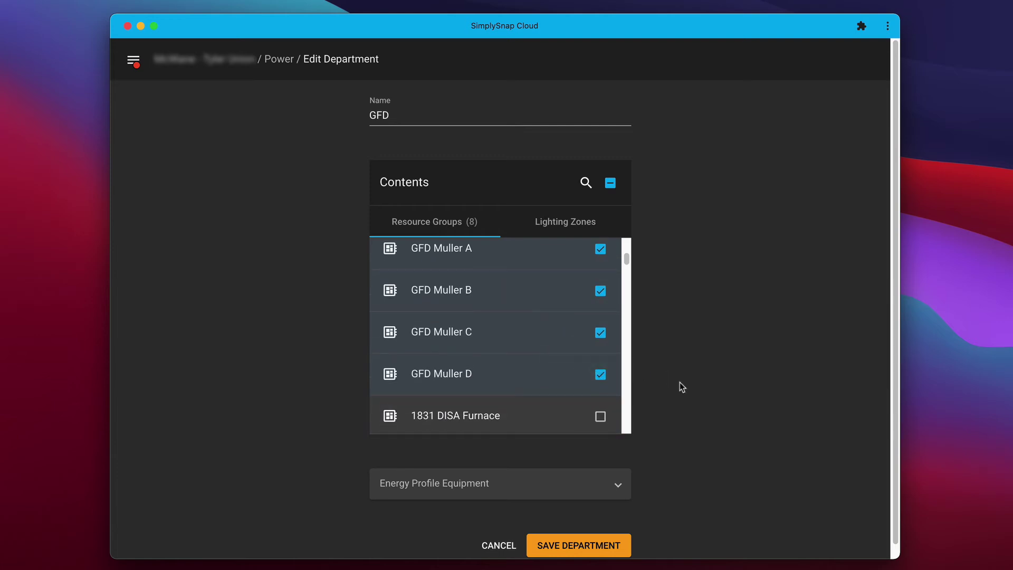
left_click(503, 540)
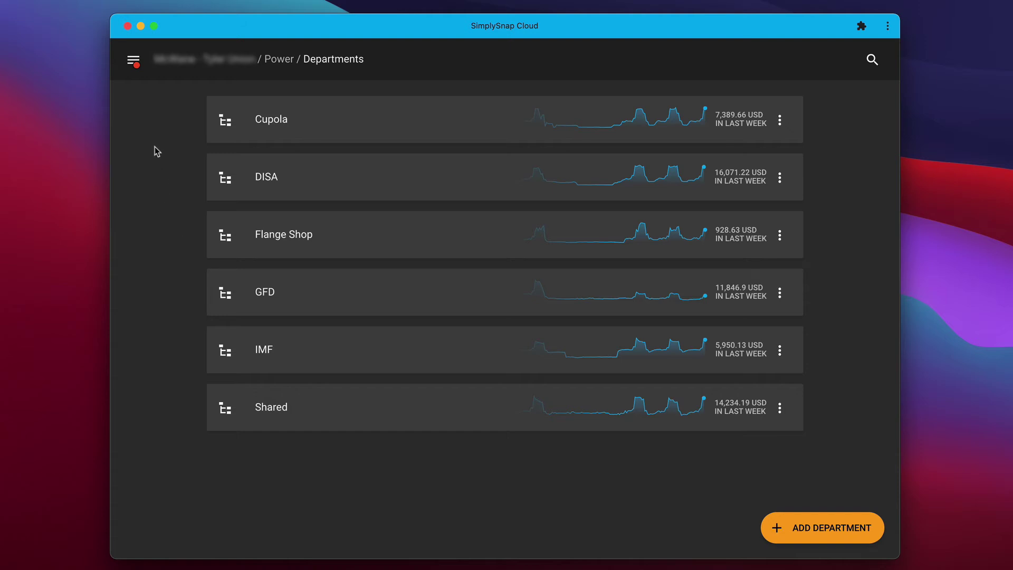
Open the site's power Overview and check the available date ranges, keeping Last 7 Days.
left_click(133, 60)
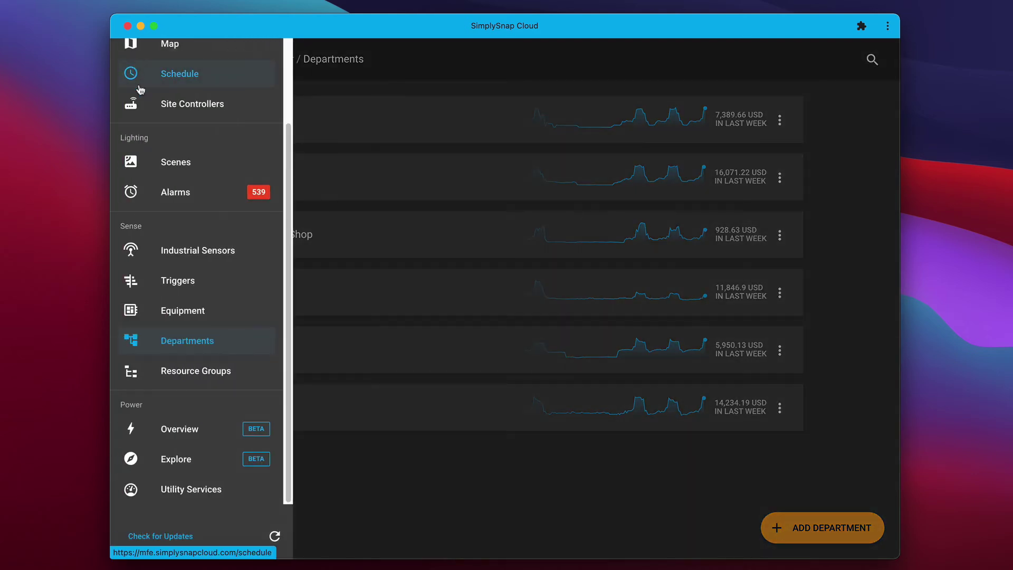
left_click(154, 427)
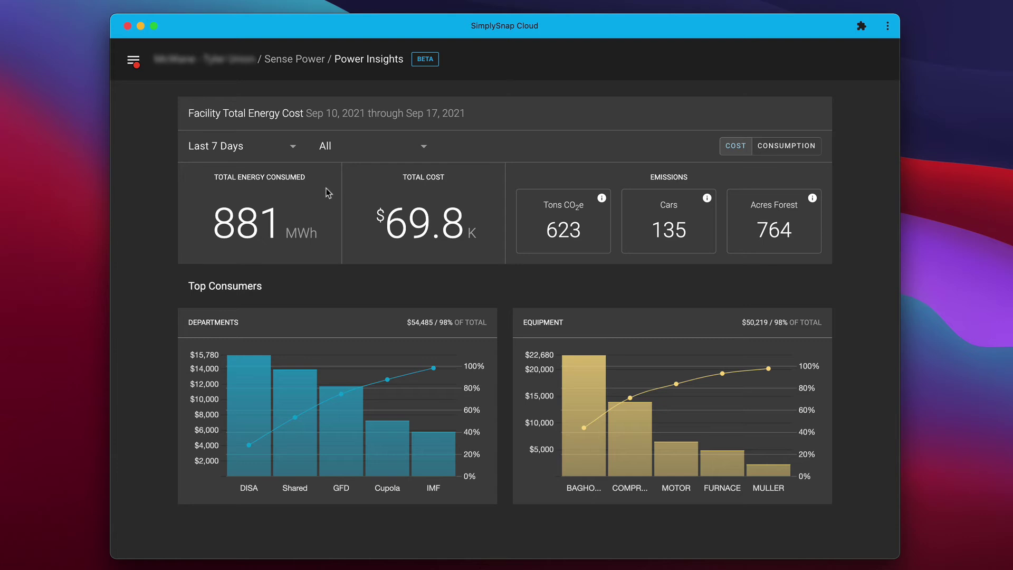
left_click(289, 149)
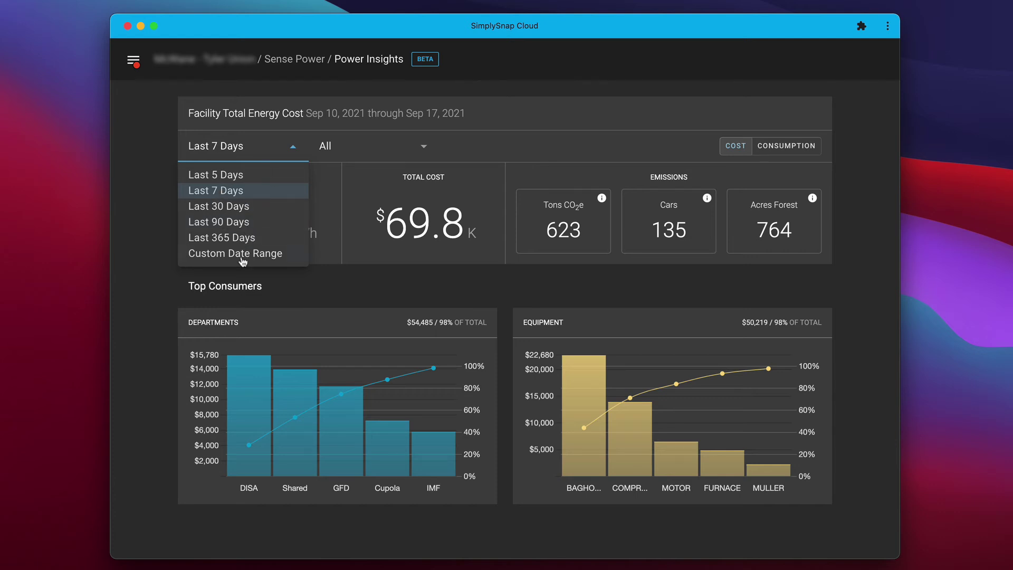
left_click(549, 116)
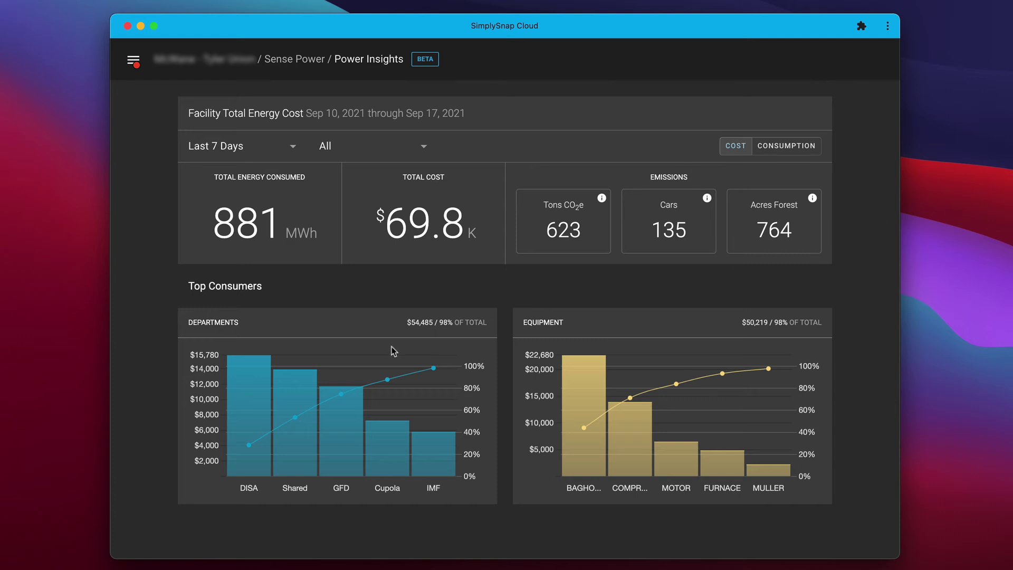
Examine the cost figures of individual departments and equipment groups in the Top Consumers charts.
mouse_move(310, 360)
mouse_move(372, 381)
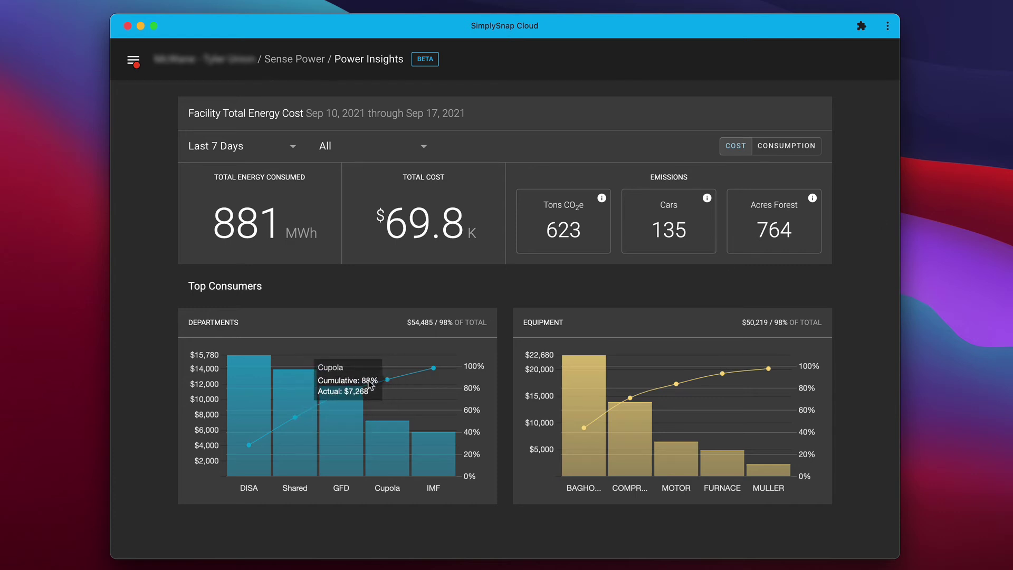
mouse_move(644, 379)
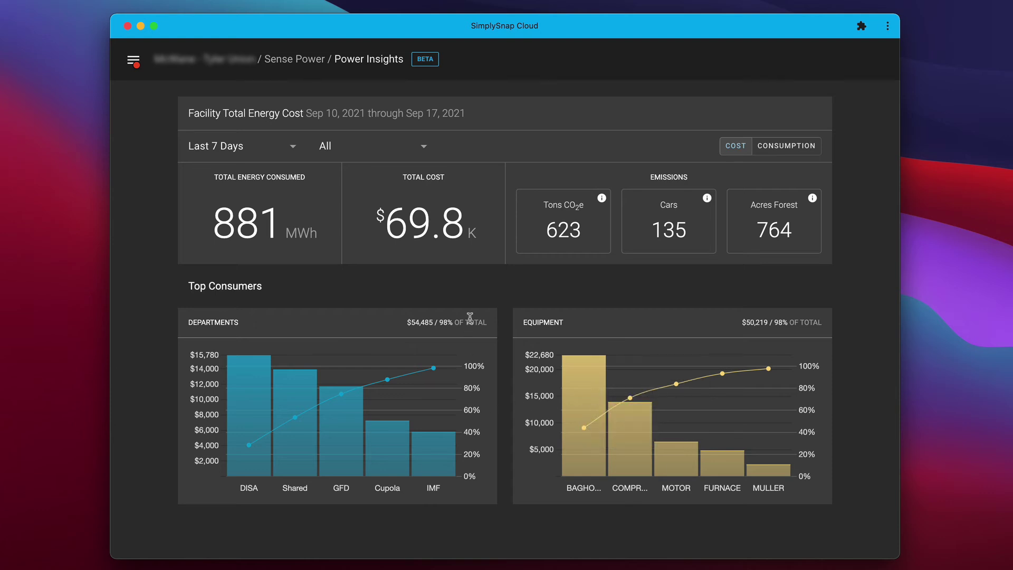
Filter the facility's total energy cost to Weeknights and inspect the top department and equipment consumers.
left_click(388, 151)
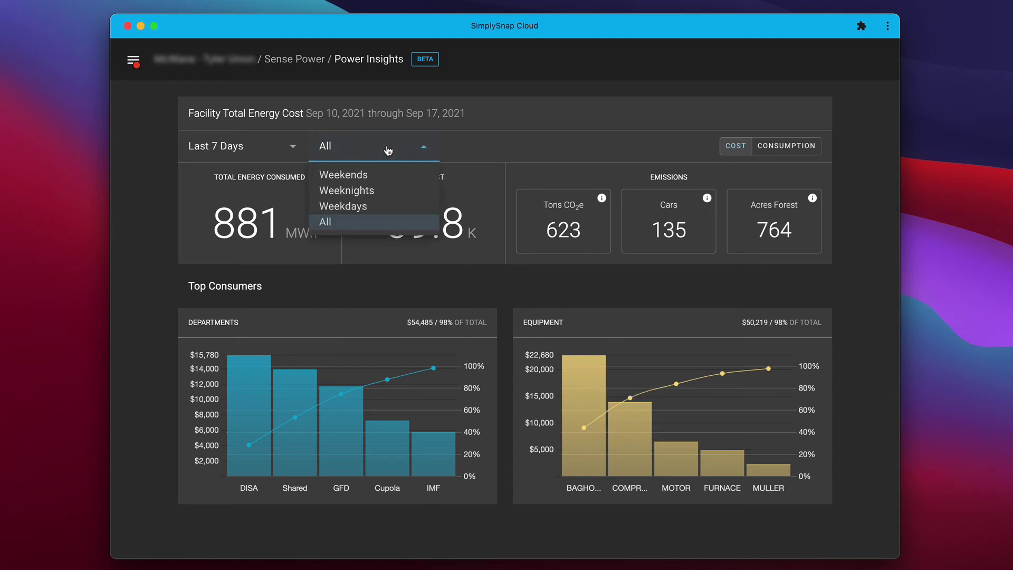
left_click(388, 192)
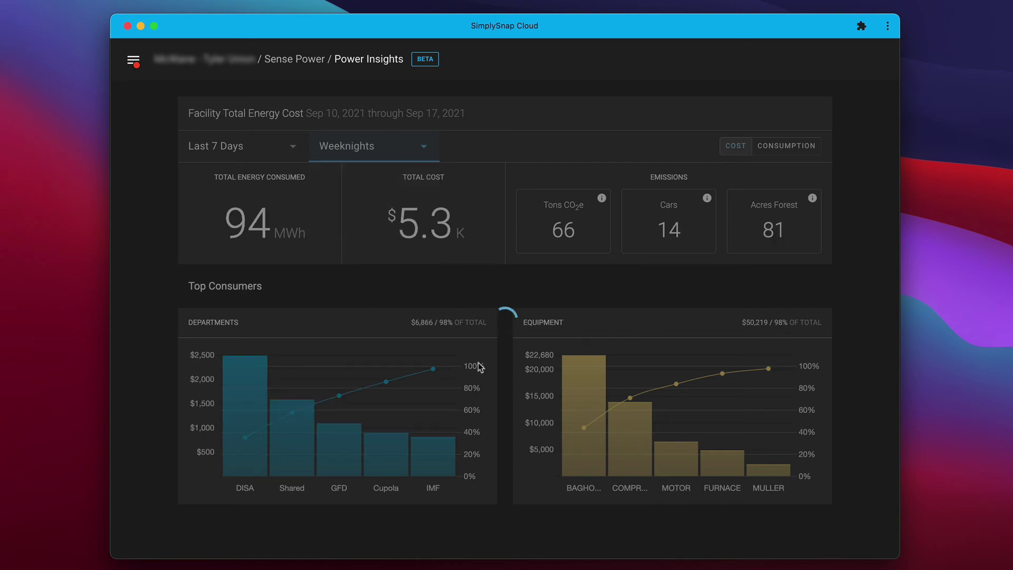
mouse_move(454, 400)
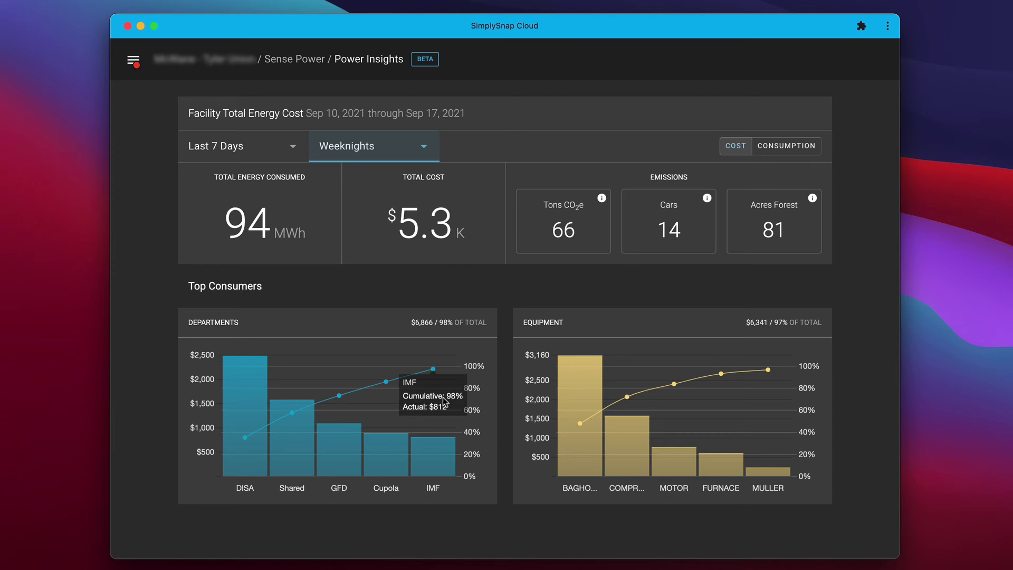
mouse_move(626, 427)
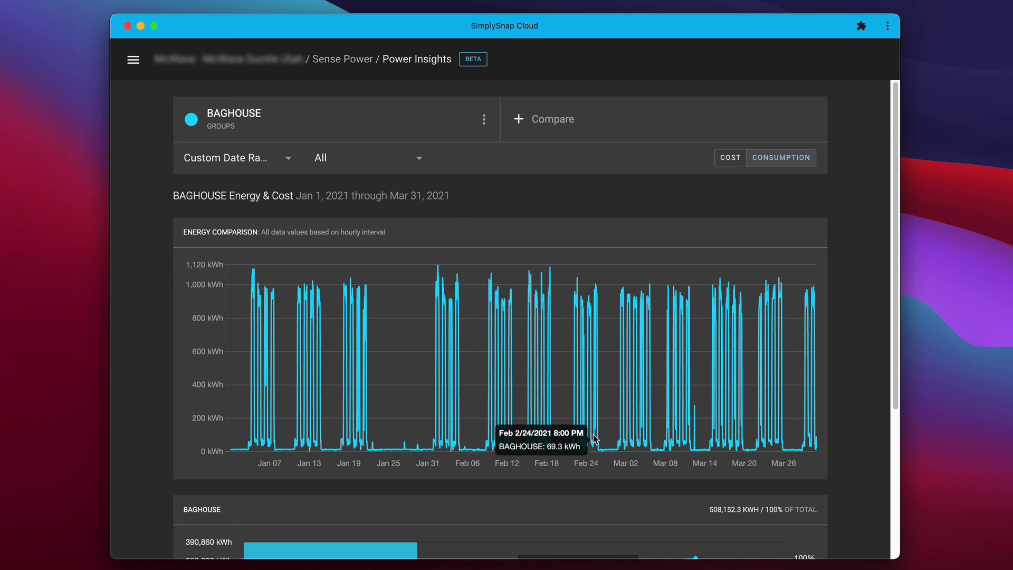
Examine the BAGHOUSE group's consumption for Jan 1 through Mar 31, 2021, including the breakdown by individual baghouse unit.
scroll(593, 435, "down", 3)
scroll(595, 439, "down", 5)
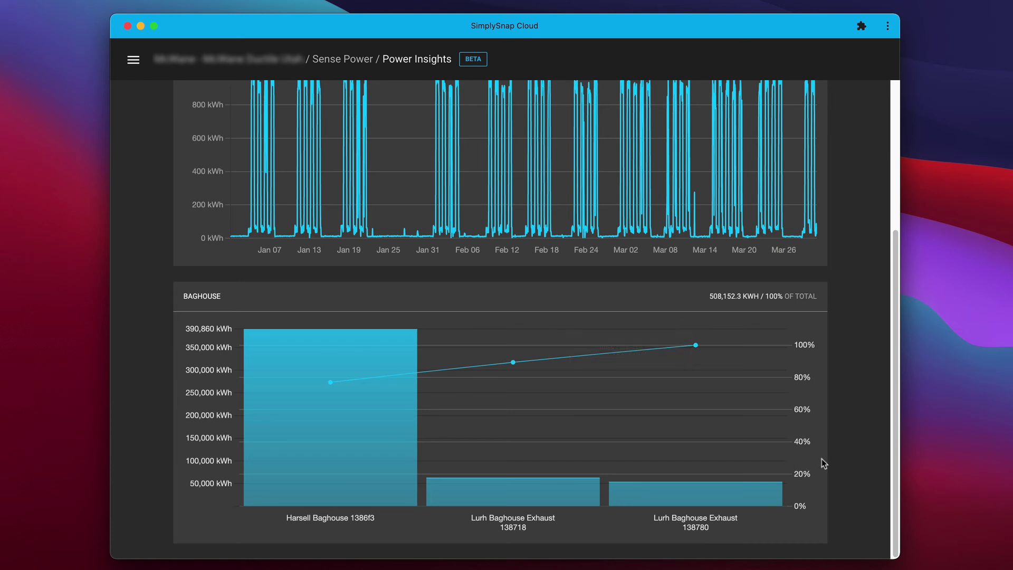
mouse_move(363, 441)
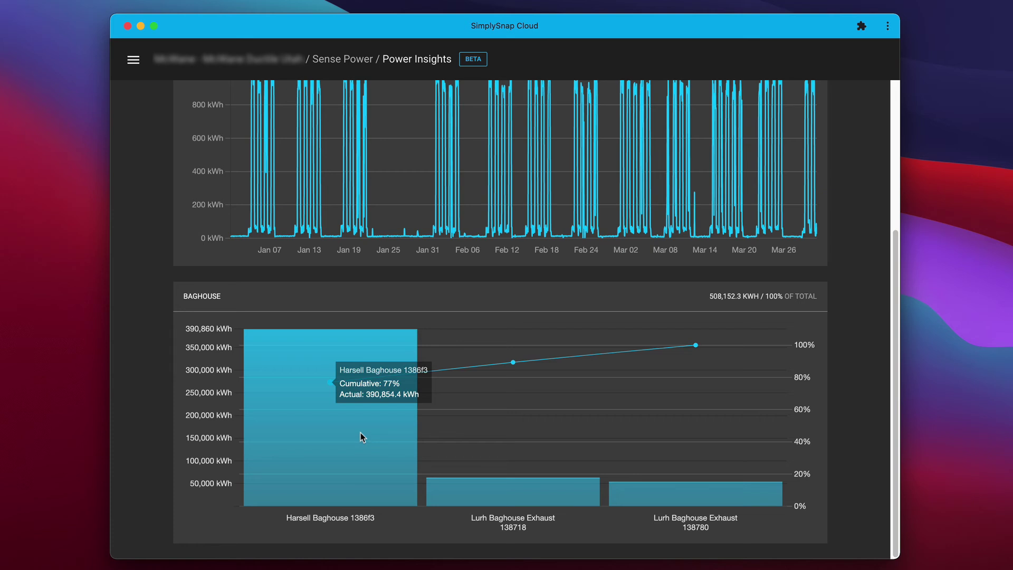
mouse_move(569, 439)
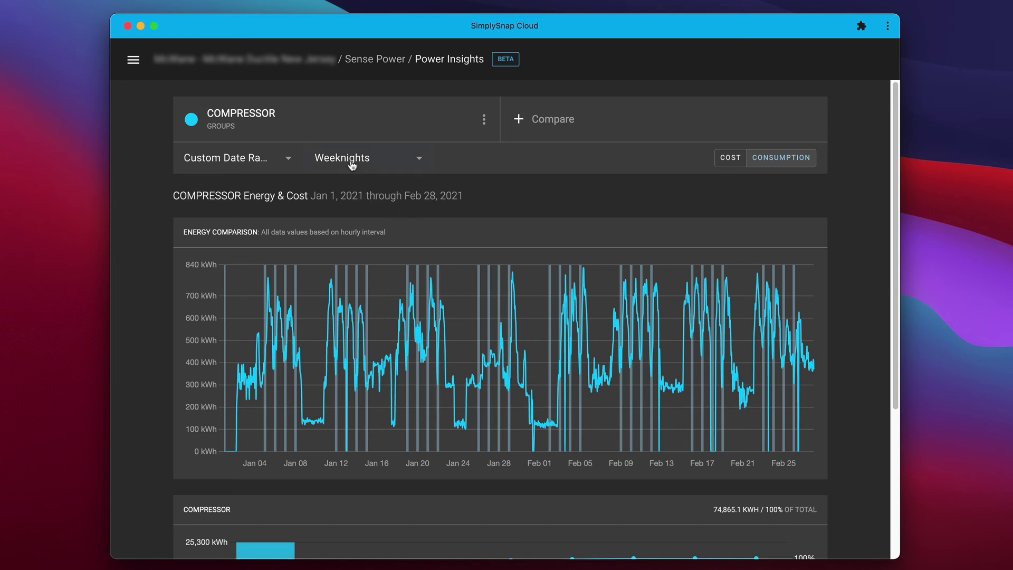
Examine the COMPRESSOR group's weeknight consumption for Jan 1 through Feb 28, 2021, comparing the individual compressors.
scroll(591, 365, "down", 2)
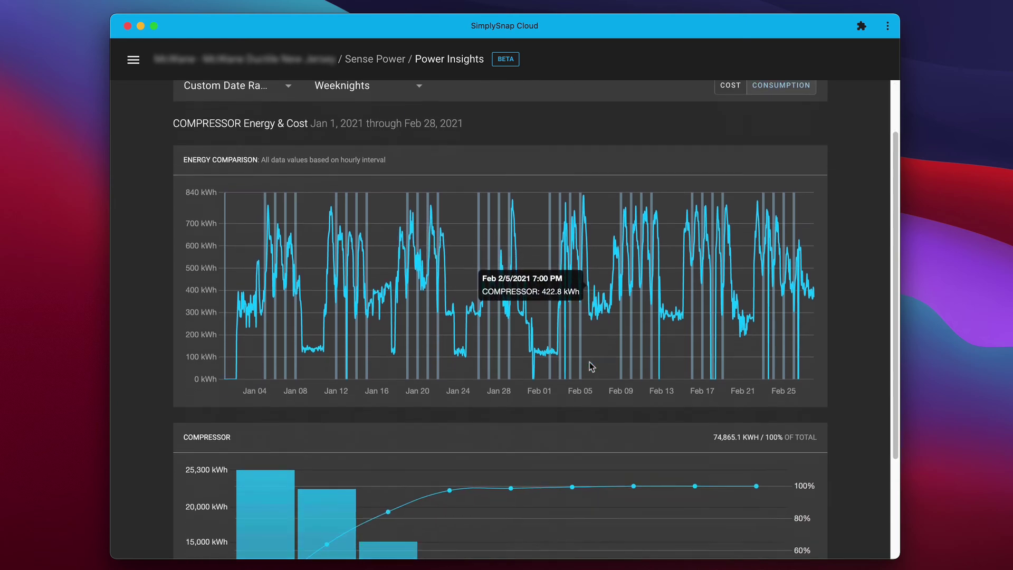
scroll(591, 366, "down", 3)
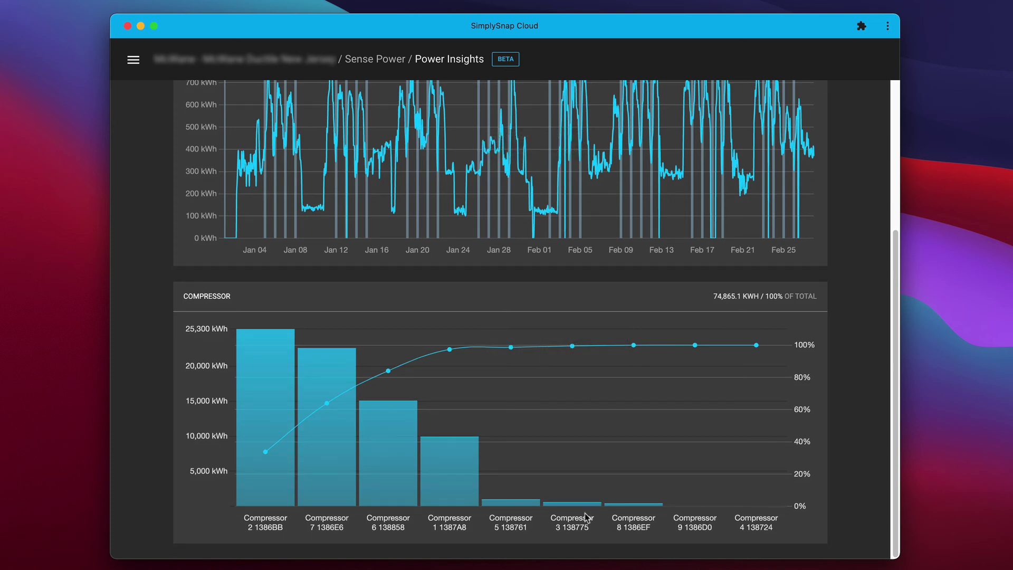
mouse_move(325, 465)
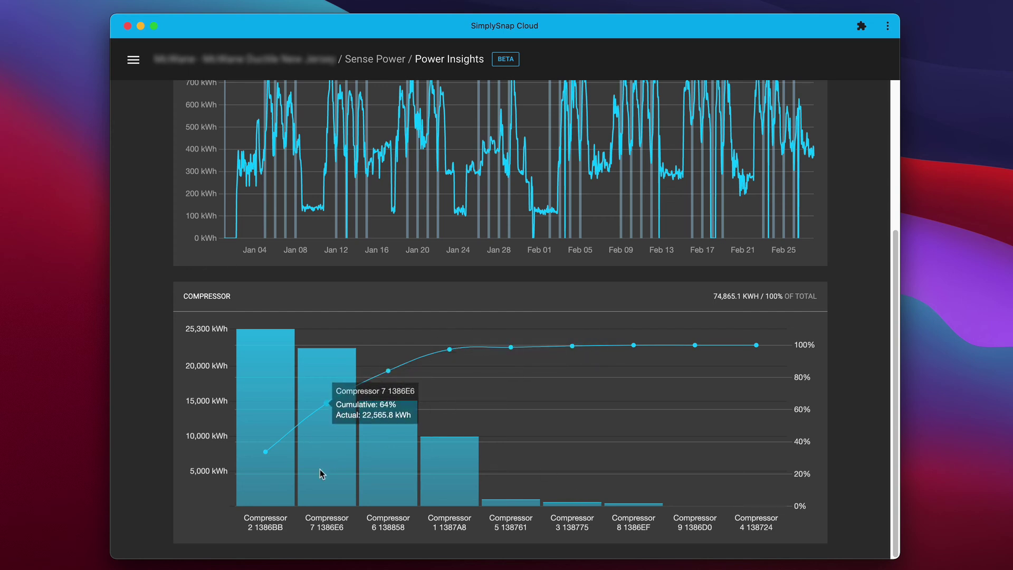
mouse_move(377, 477)
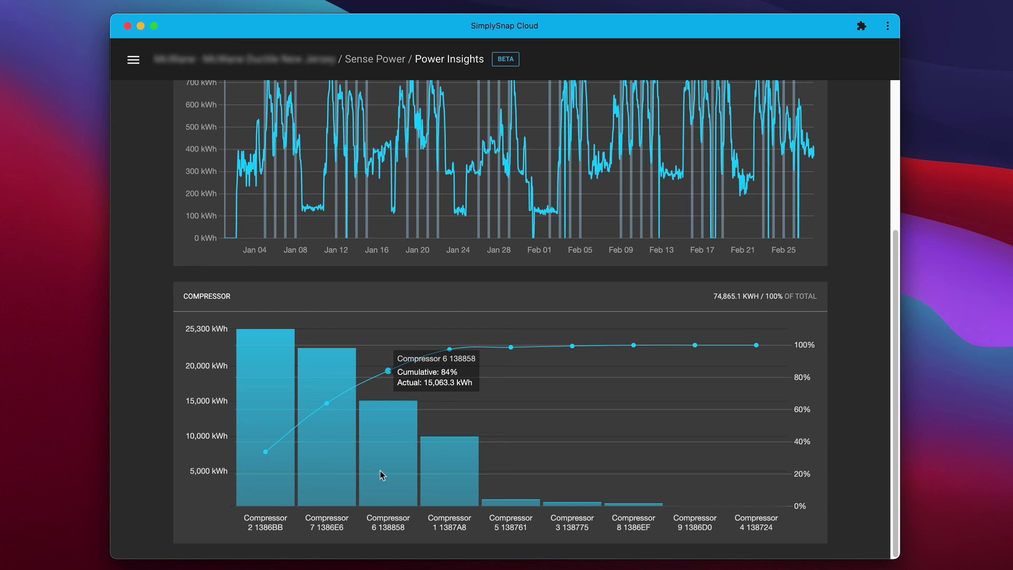